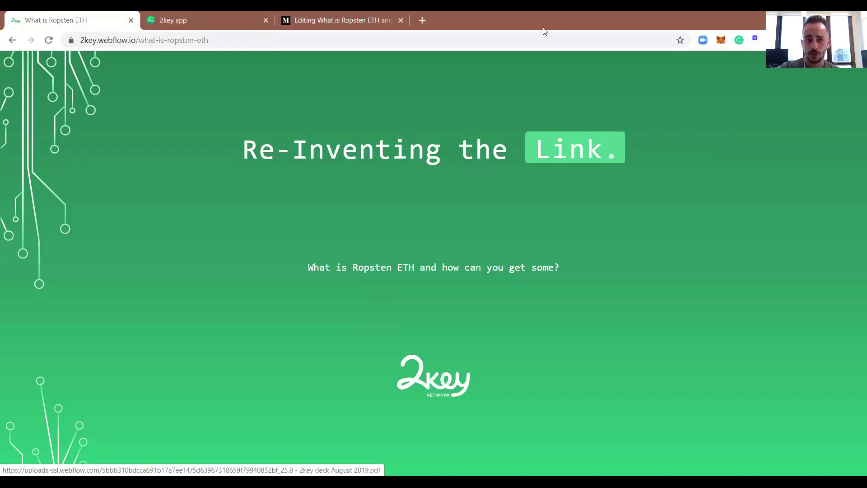
Switch to the 2key app tab showing the Ropsten wallet with 0.17 ETH received
left_click(212, 18)
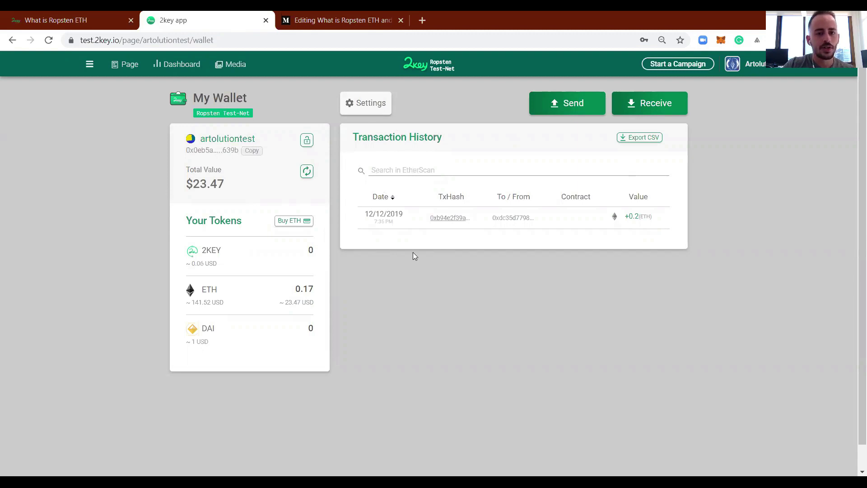
left_click(330, 31)
Scroll through the Medium guide's Ropsten network, wallet address and faucet sections
scroll(409, 170, "down", 6)
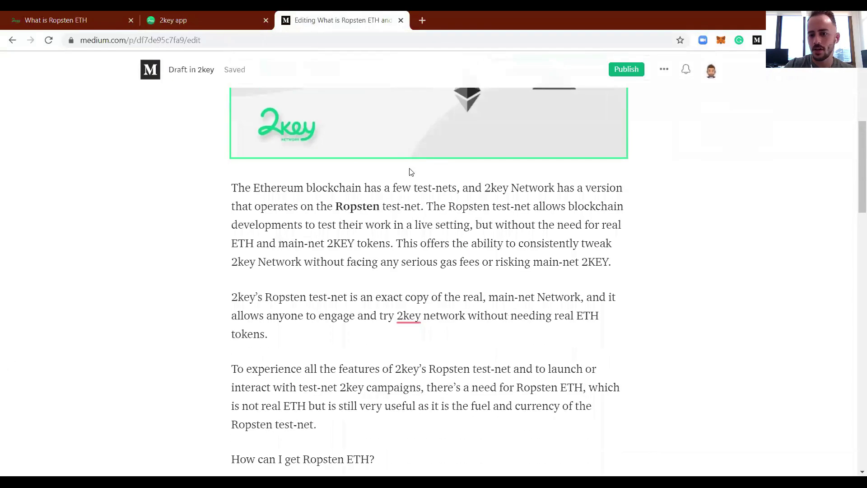
scroll(409, 171, "down", 5)
scroll(407, 174, "down", 4)
scroll(398, 181, "down", 2)
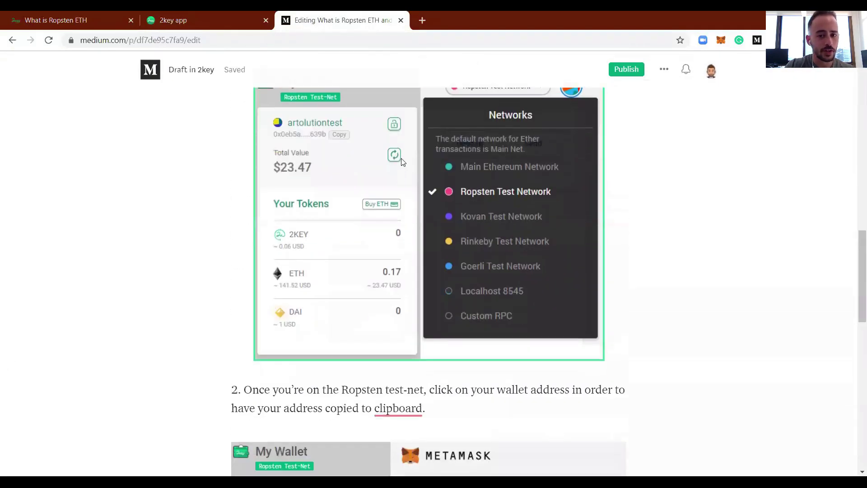
scroll(399, 150, "down", 5)
scroll(398, 150, "down", 5)
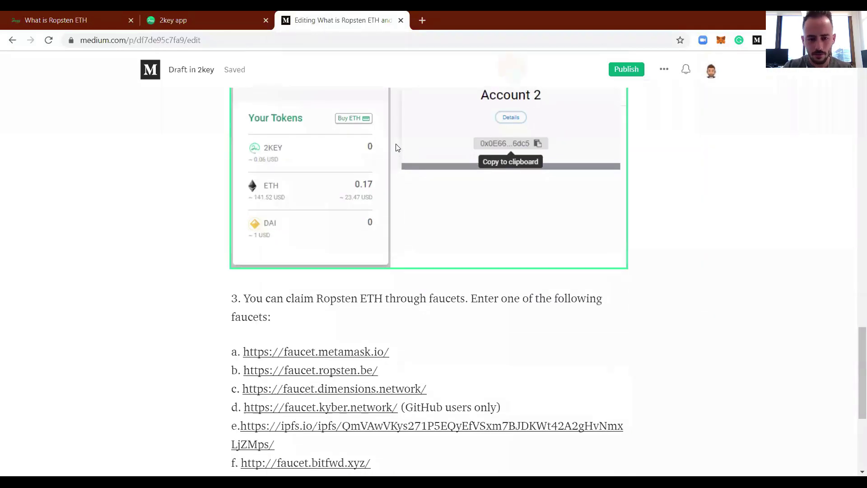
scroll(398, 136, "down", 4)
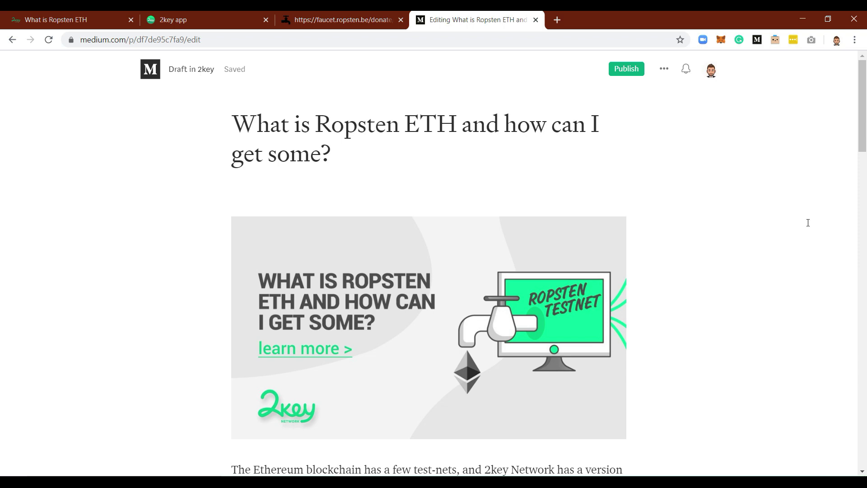
scroll(807, 222, "down", 2)
scroll(808, 222, "down", 2)
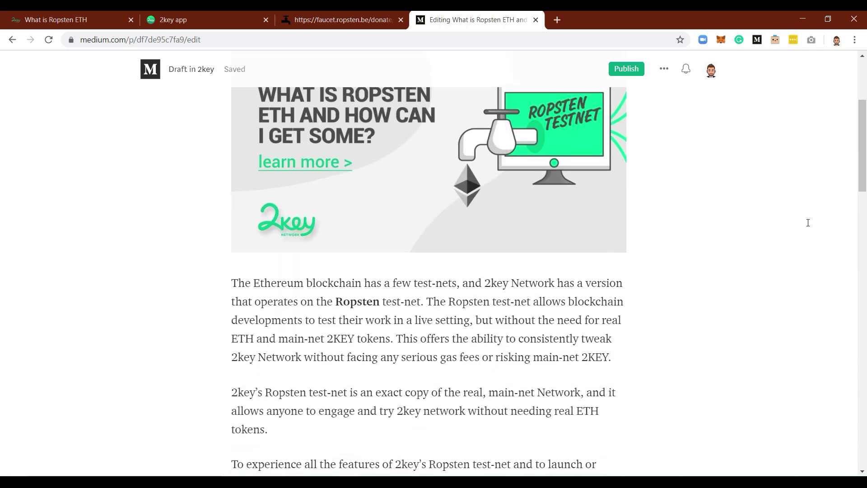
scroll(808, 223, "down", 1)
scroll(808, 223, "down", 4)
scroll(807, 222, "down", 5)
scroll(804, 176, "down", 2)
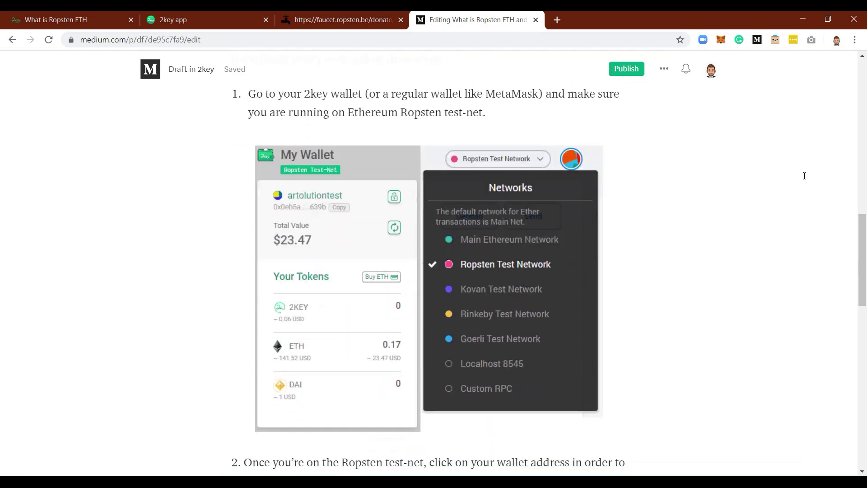
scroll(804, 176, "down", 5)
scroll(804, 175, "down", 10)
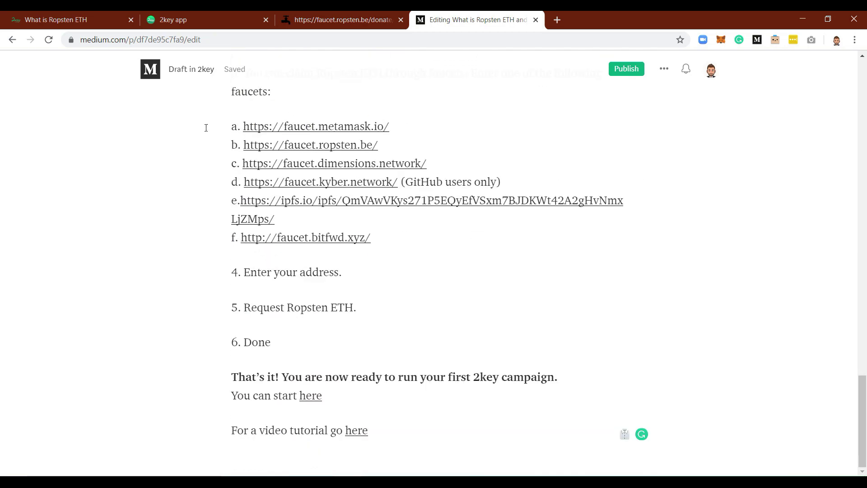
Highlight the guide's faucet list and following steps, then scroll back up
mouse_move(214, 129)
left_mouse_down()
mouse_move(310, 237)
mouse_move(384, 296)
left_mouse_up()
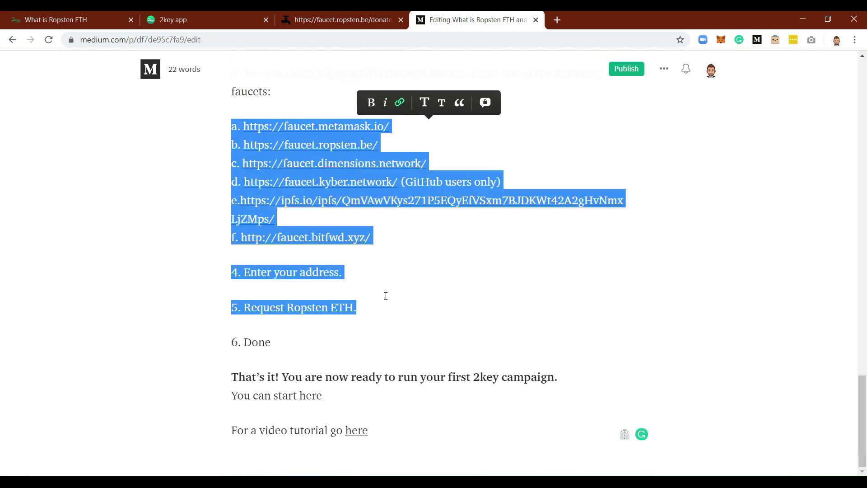
left_click(394, 273)
scroll(441, 225, "up", 2)
scroll(441, 225, "down", 2)
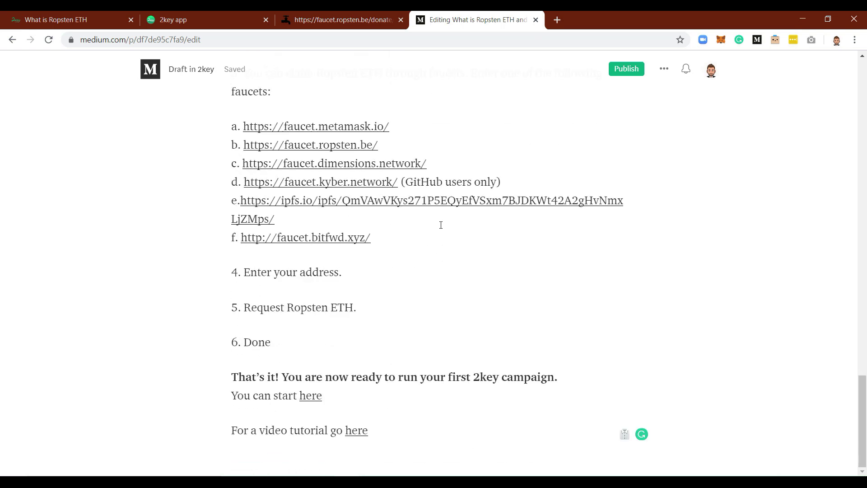
scroll(441, 224, "up", 10)
scroll(440, 225, "up", 8)
scroll(441, 225, "up", 10)
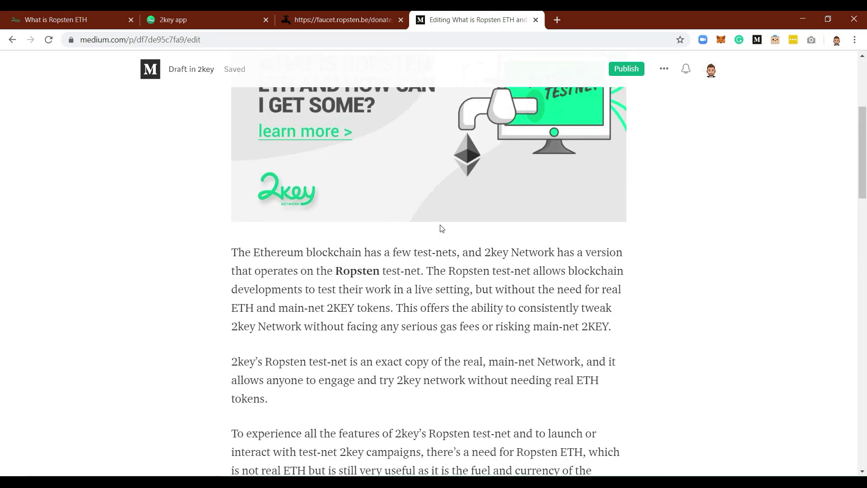
scroll(441, 227, "up", 5)
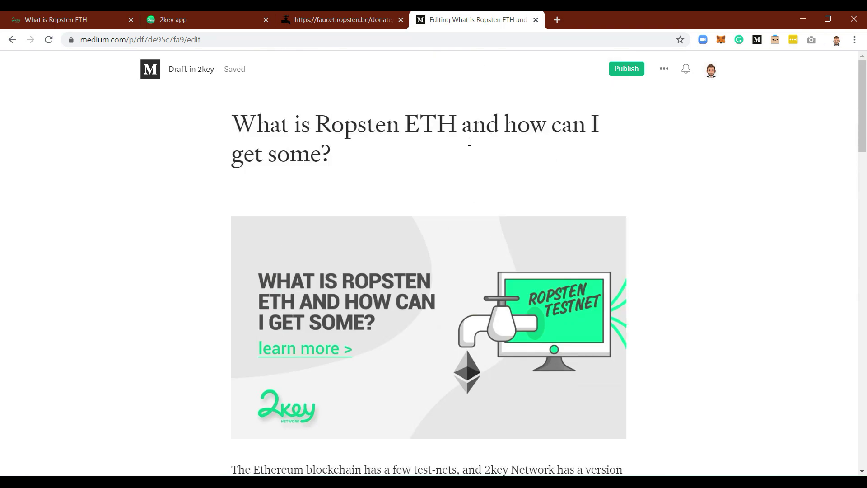
scroll(613, 173, "down", 5)
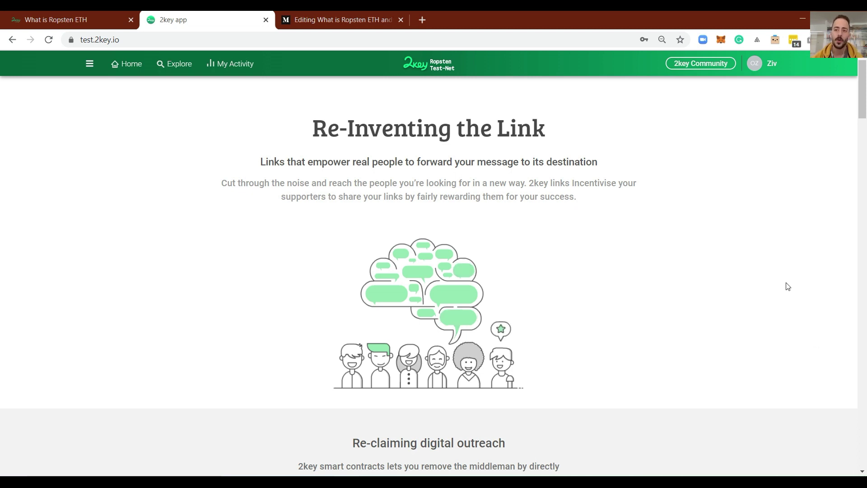
Open the wallet from the profile menu, copy its address and bring up Receive Tokens
left_click(771, 71)
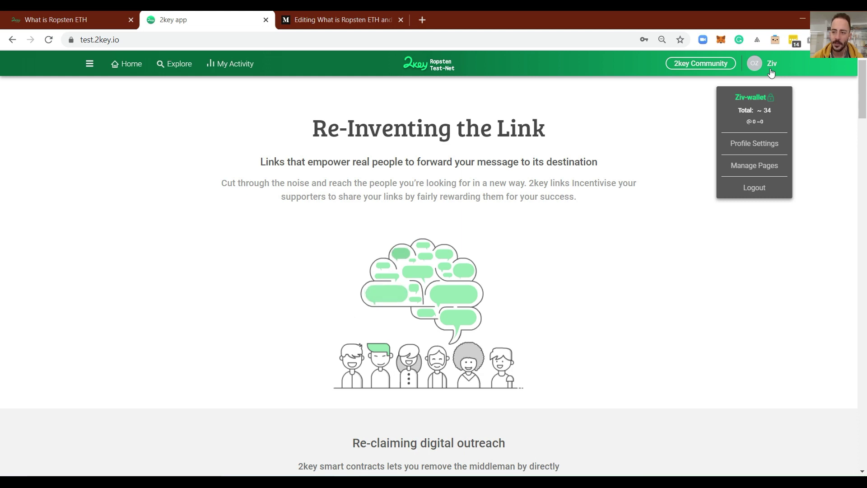
left_click(758, 108)
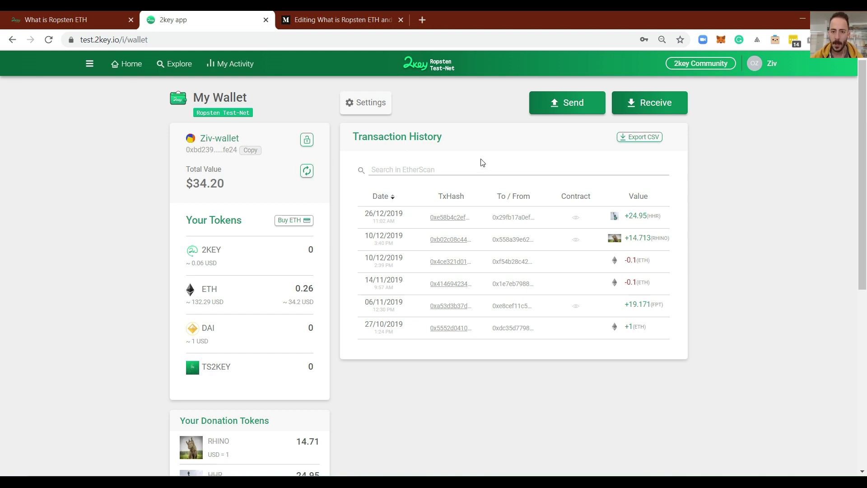
left_click(251, 150)
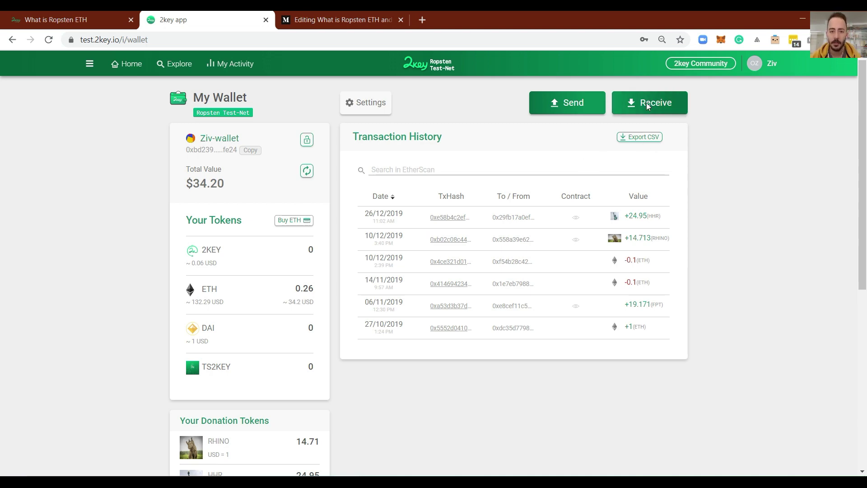
left_click(647, 106)
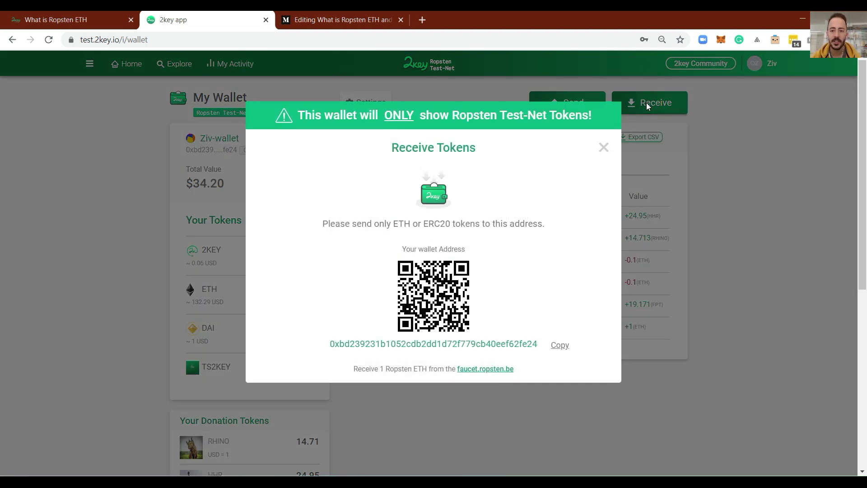
Claim ETH through the faucet.ropsten.be link and confirm the wallet balance reads 1.76 ETH
left_click(604, 148)
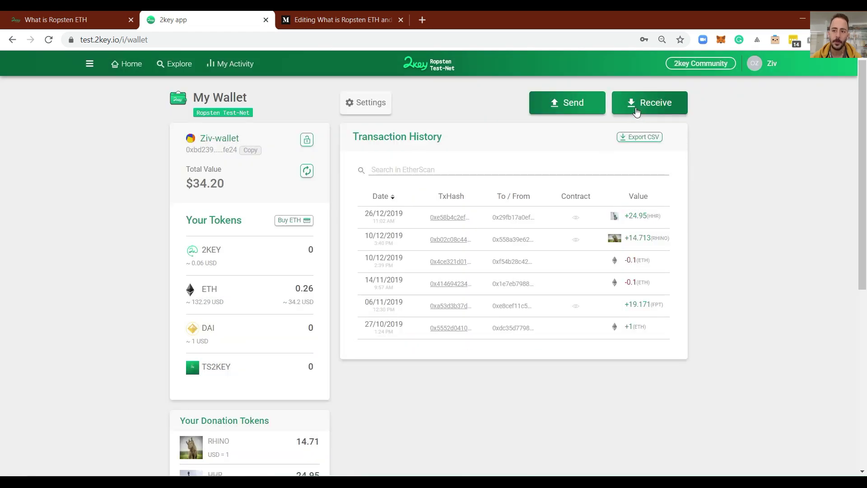
left_click(636, 111)
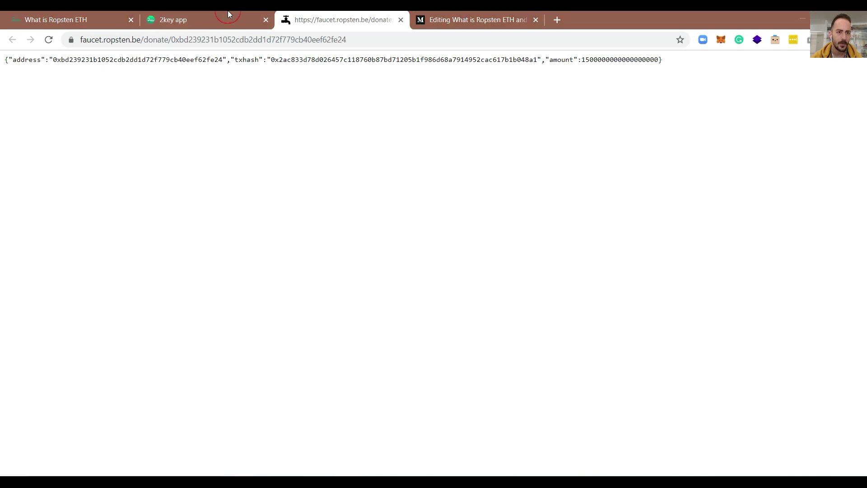
left_click(217, 23)
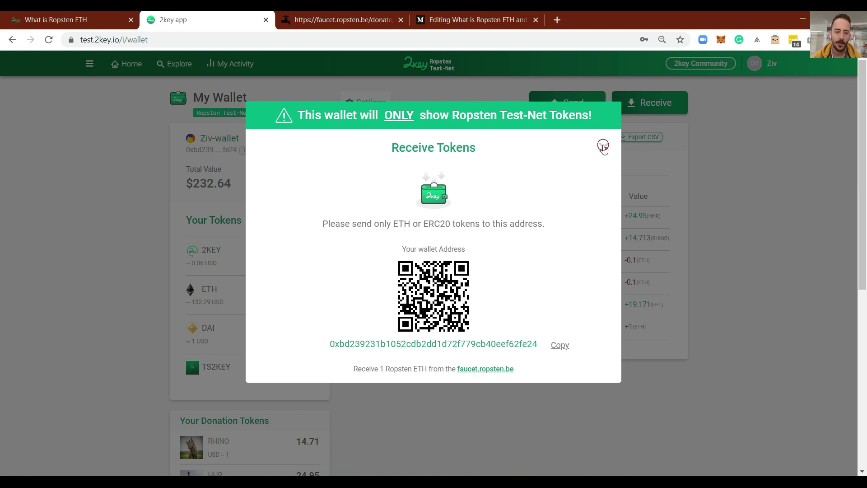
left_click(603, 147)
mouse_move(305, 288)
left_click(308, 291)
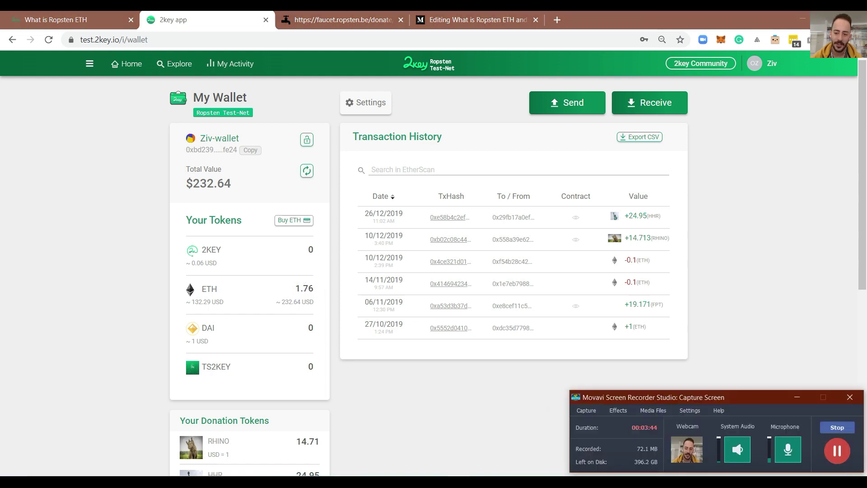
left_click(778, 347)
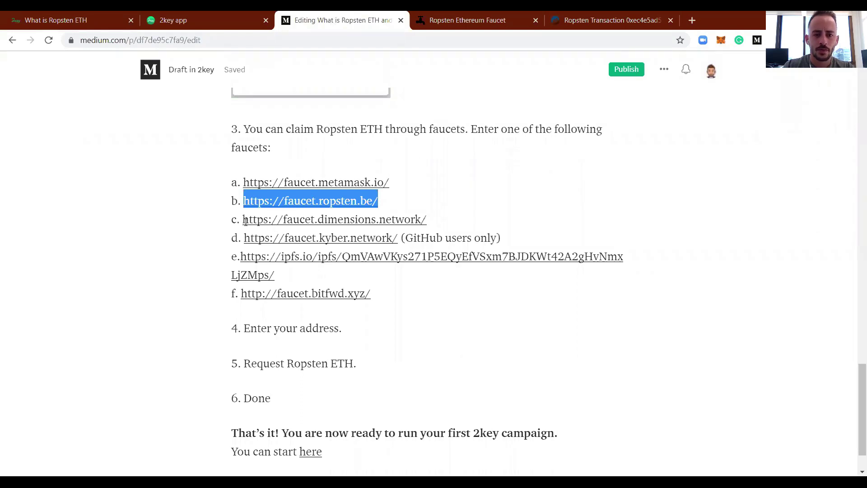
Open the faucet.dimensions.network link from the guide in a new window
left_click_drag(243, 219, 423, 220)
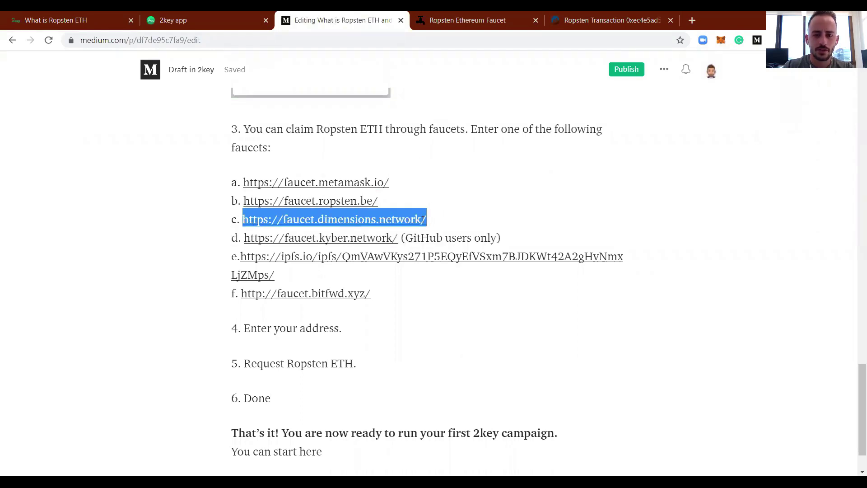
right_click(423, 220)
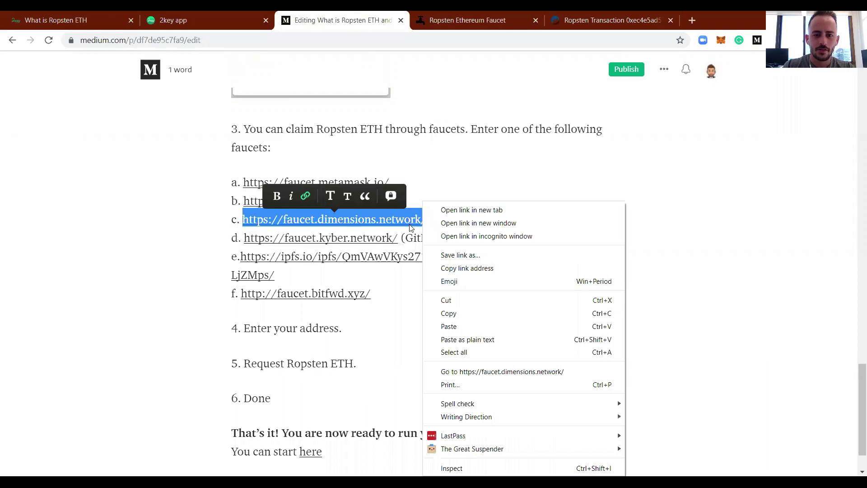
left_click(512, 223)
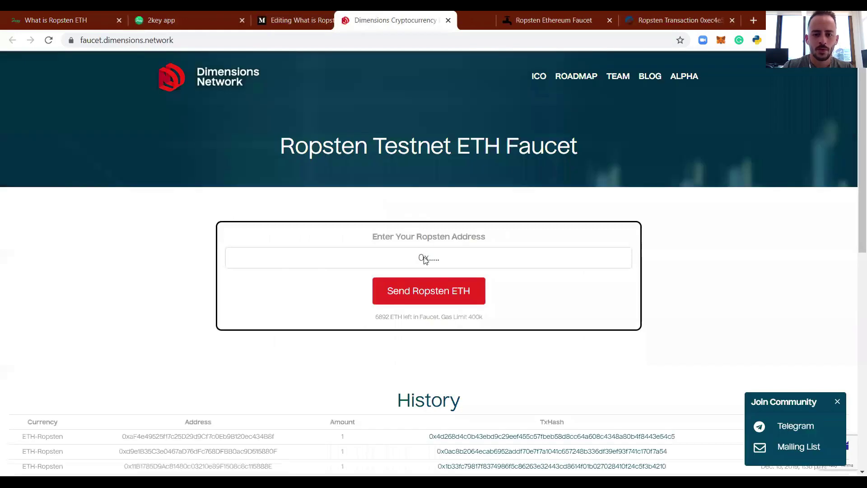
Enter the 2key wallet address in the Dimensions faucet and send 1 Ropsten ETH
key("ctrl+w")
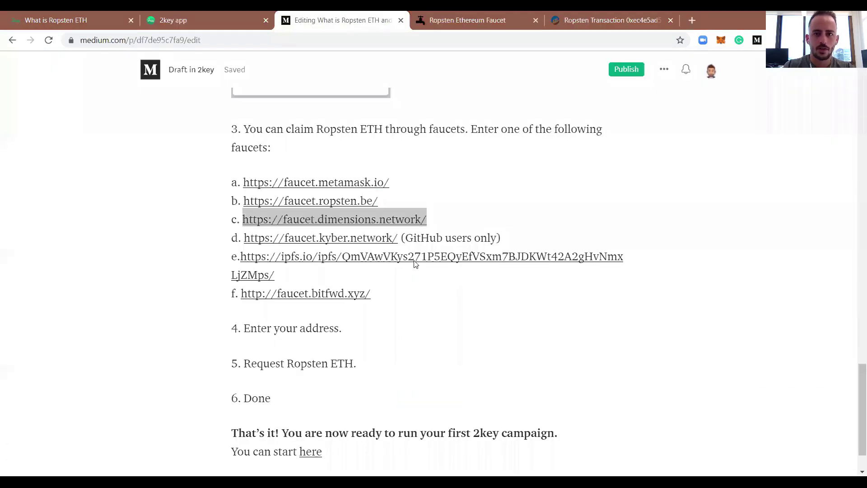
key("ctrl+shift+t")
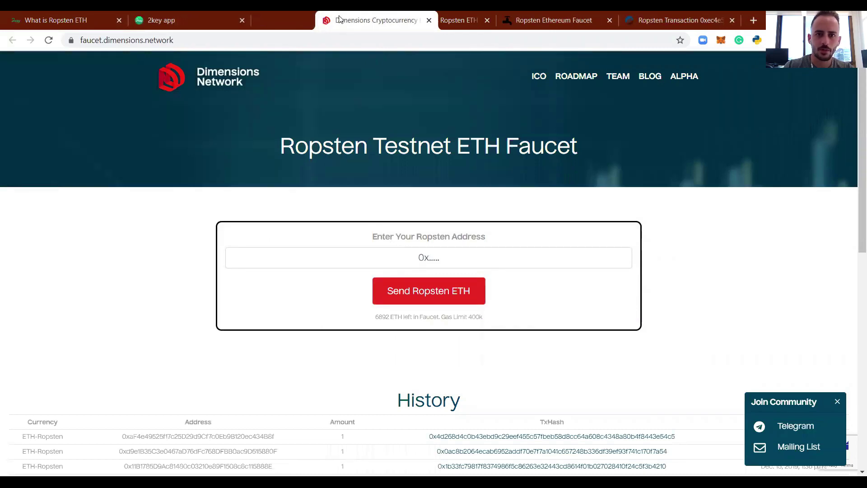
left_click_drag(340, 19, 304, 18)
left_click(390, 260)
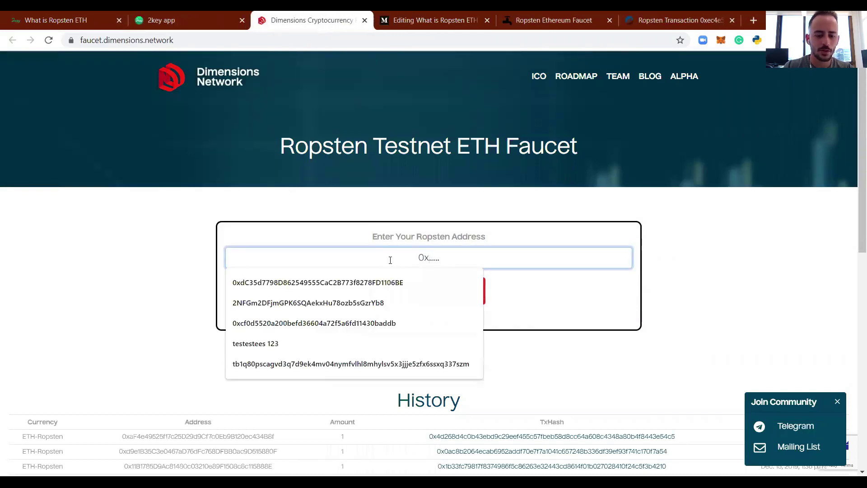
key("ctrl+v")
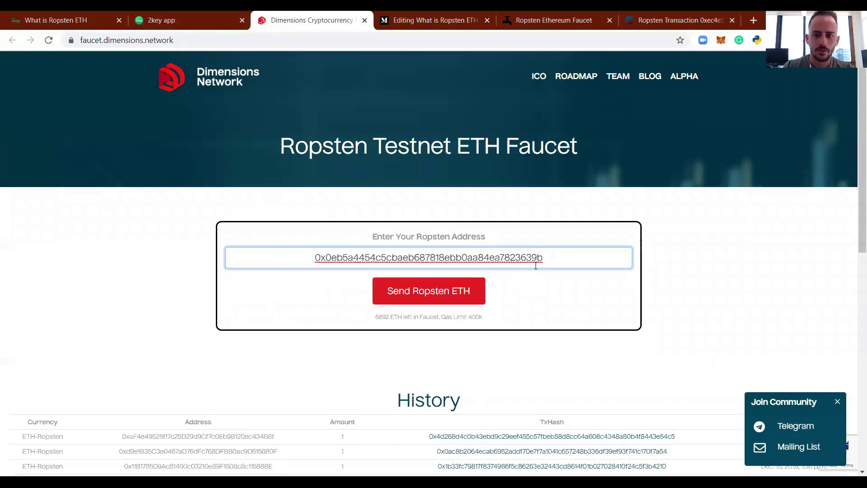
left_click_drag(524, 258, 562, 259)
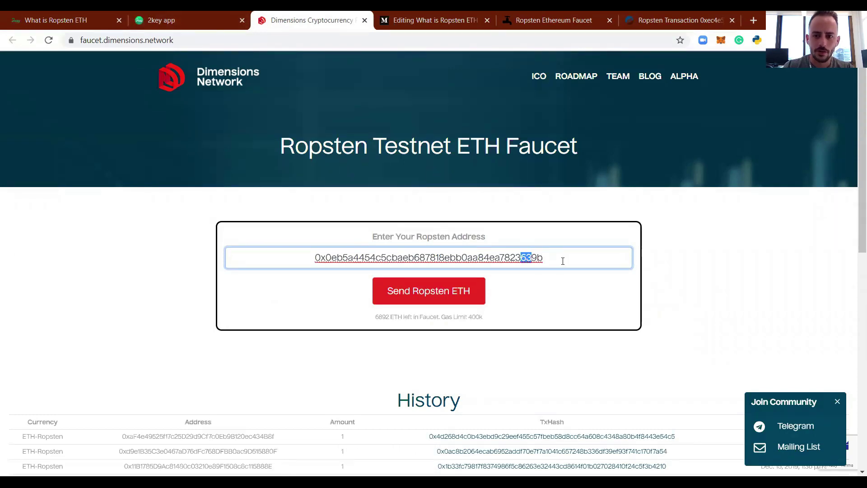
left_click(451, 300)
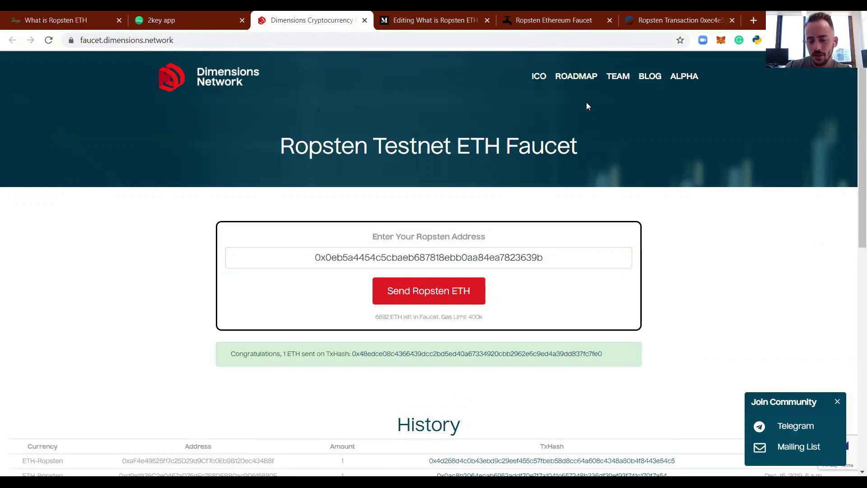
left_click(186, 18)
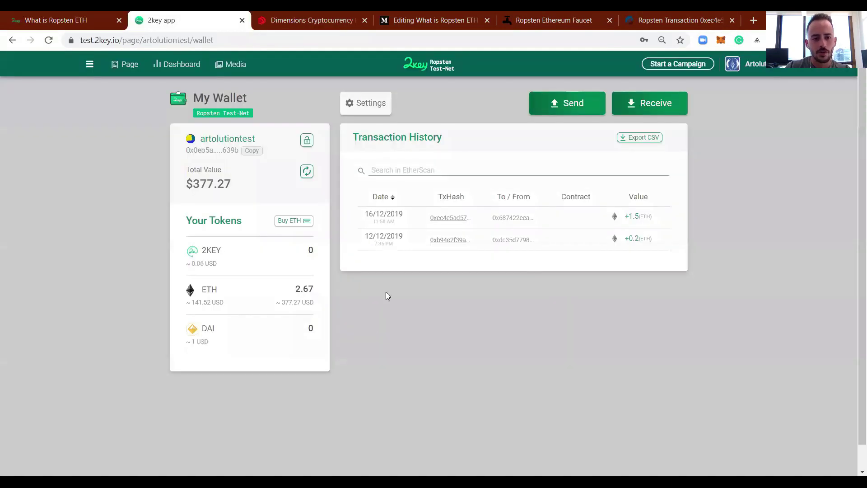
Check the 2.67 ETH balance on My Wallet, then reload the wallet page
double_click(300, 290)
left_click(300, 289)
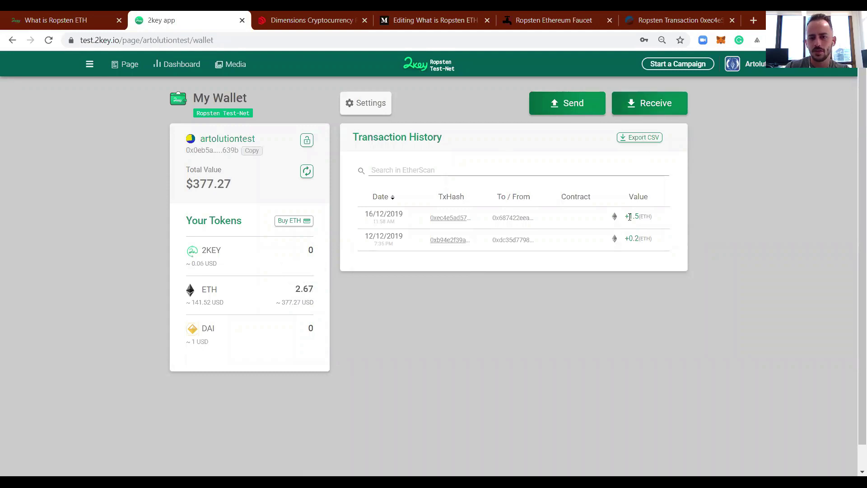
left_click(241, 40)
key("Return")
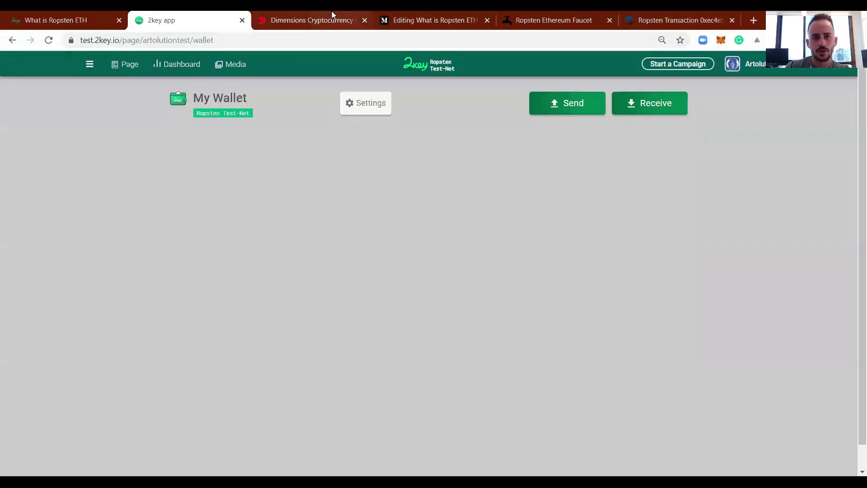
Confirm the MetaMask Ropsten balance shows 1 ETH, then go back to the Medium guide
left_click(333, 15)
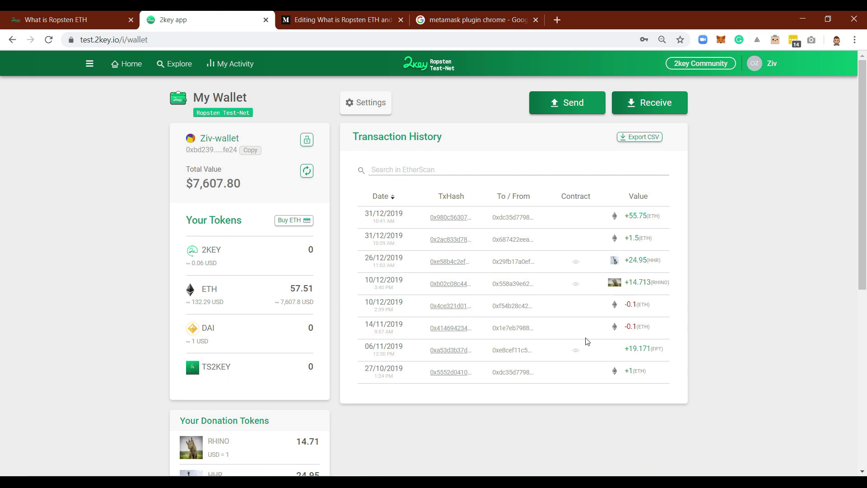
left_click(723, 40)
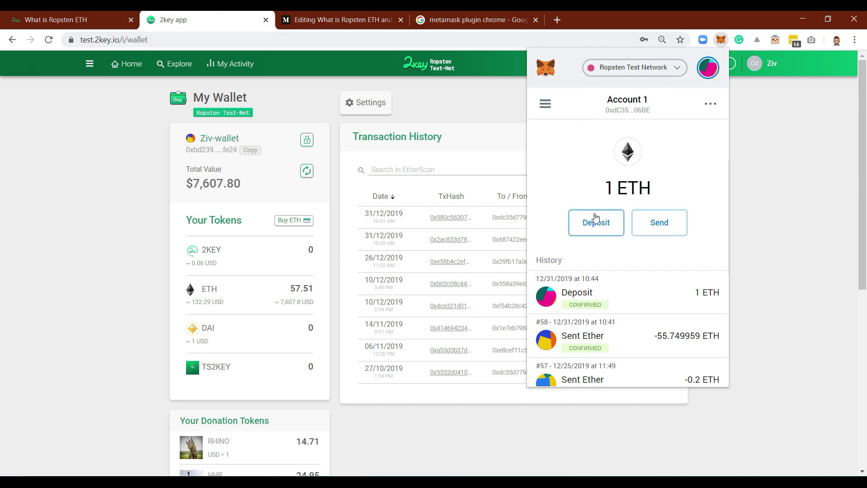
double_click(622, 186)
left_click(622, 187)
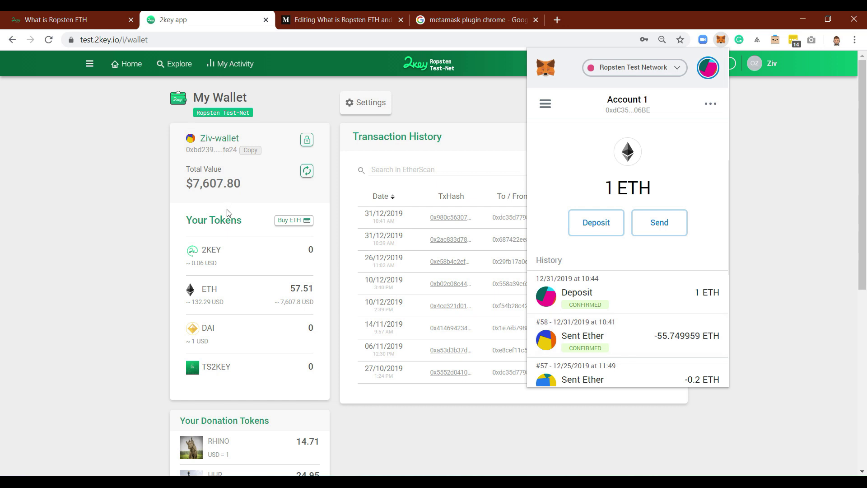
left_click(345, 16)
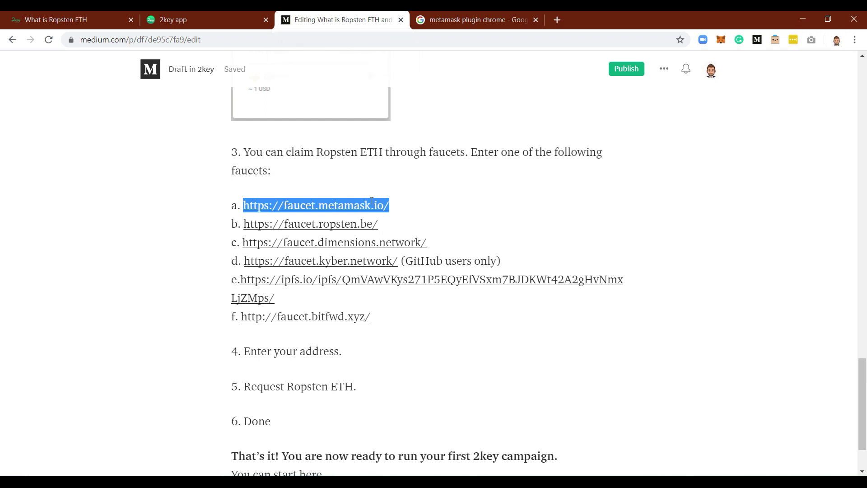
Copy the faucet.metamask.io URL from the guide into a new browser tab
left_click(375, 206)
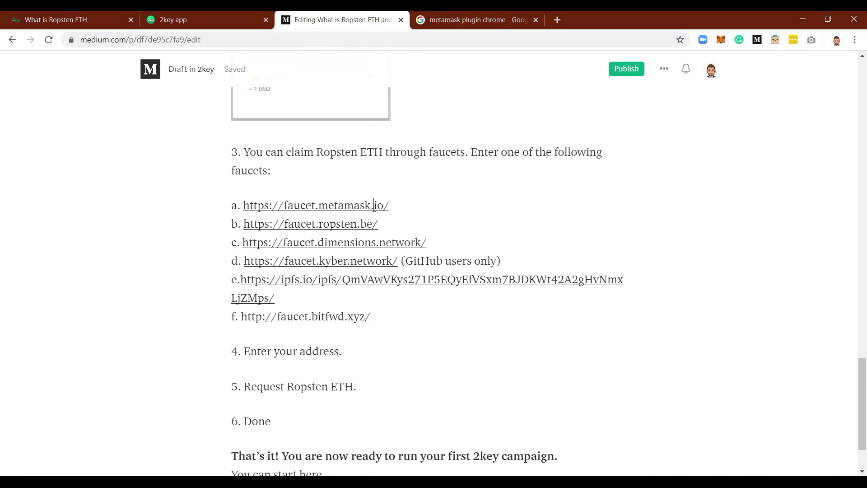
triple_click(373, 207)
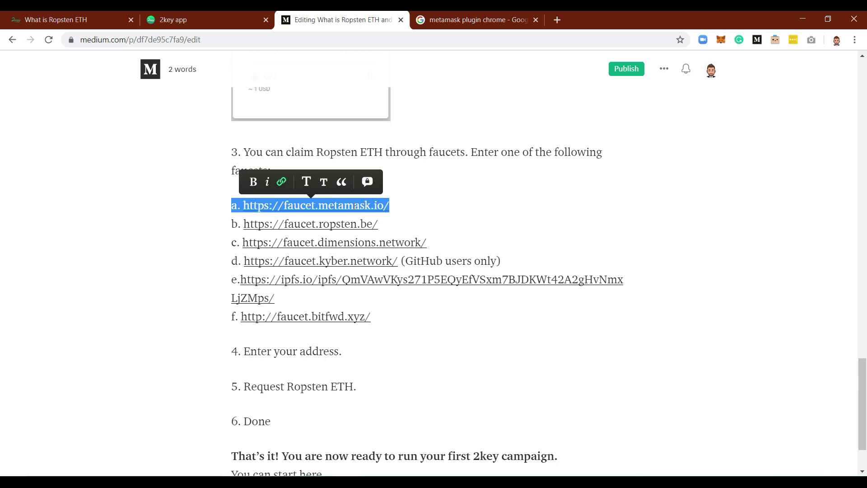
double_click(251, 205)
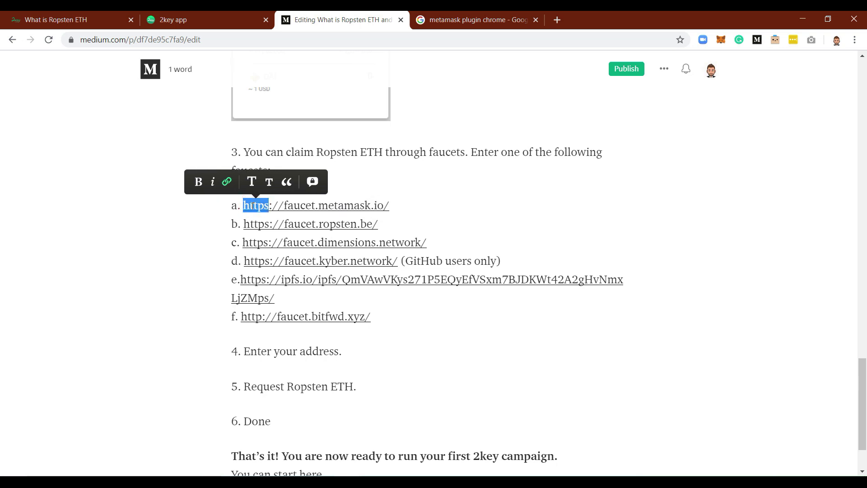
key("shift+Right")
key("shift+Right")
key("shift+Right")
key("shift+Right")
key("shift+Right")
key("shift+Right")
key("shift+Right")
key("shift+Right")
key("shift+Right")
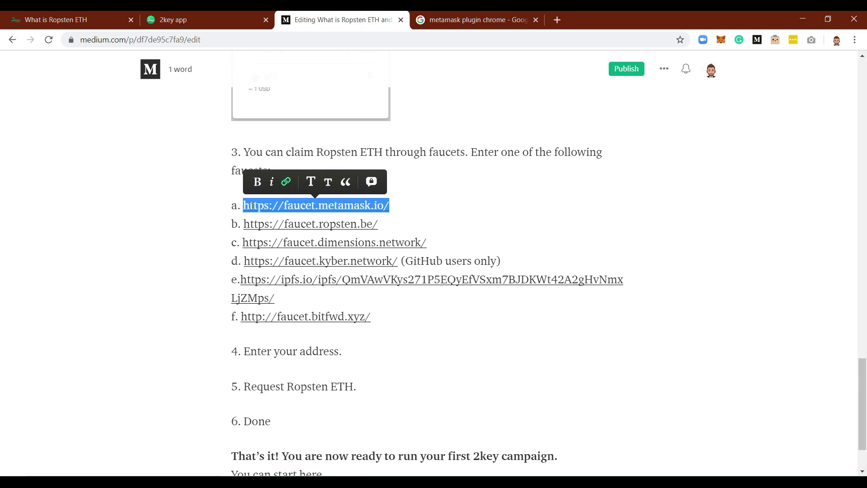
key("shift+Right")
key("shift+Right")
key("ctrl+c")
key("ctrl+t")
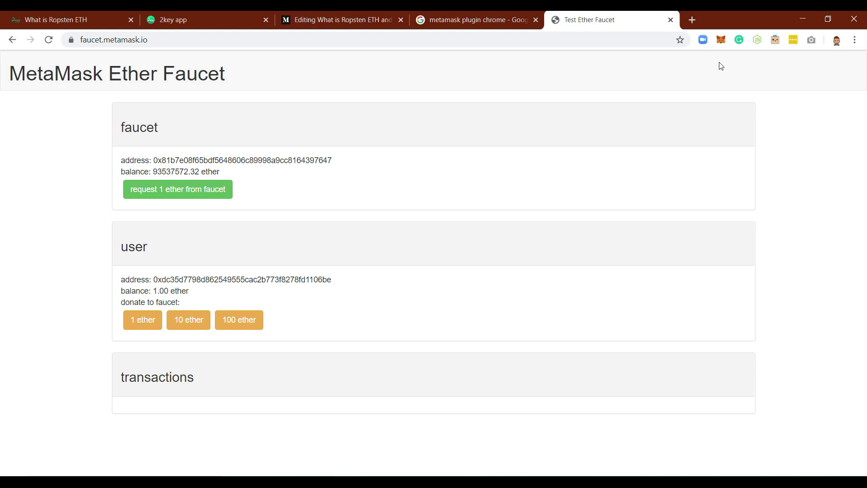
Request 1 ether from faucet.metamask.io for the connected MetaMask account
left_click(191, 194)
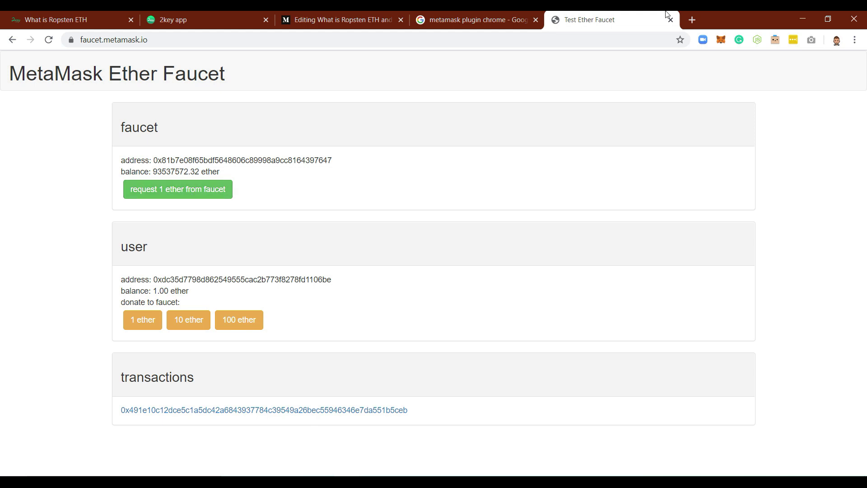
left_click(722, 41)
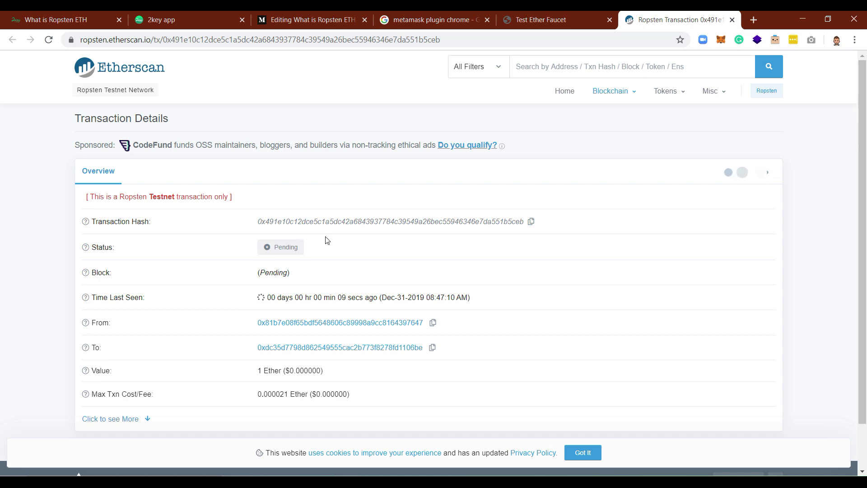
Check that MetaMask now shows 2 ETH, then return to the Medium faucet guide
left_click(721, 40)
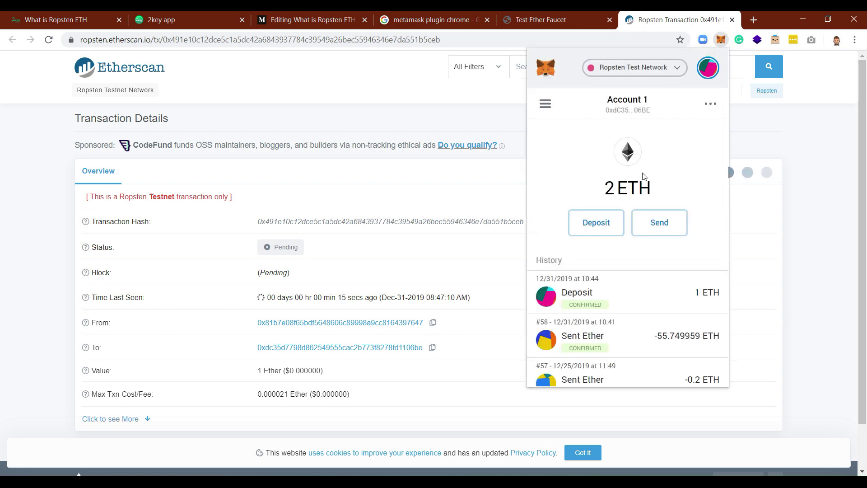
left_click_drag(598, 188, 686, 179)
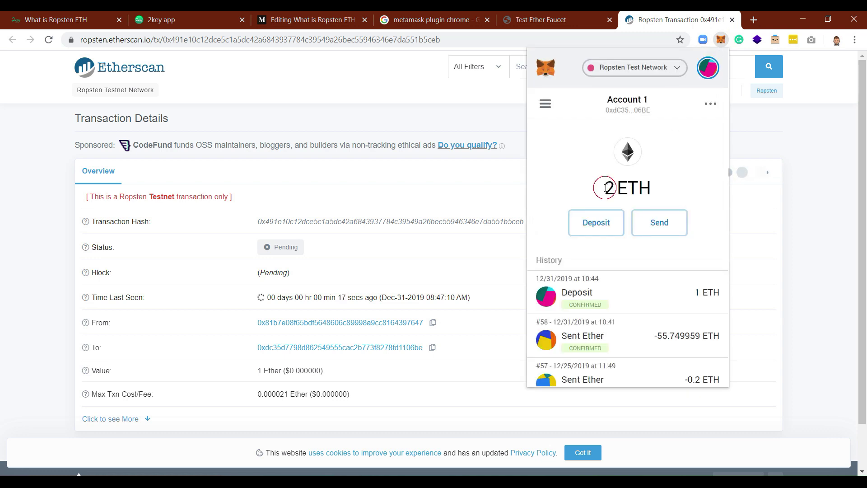
left_click(687, 180)
left_click(681, 168)
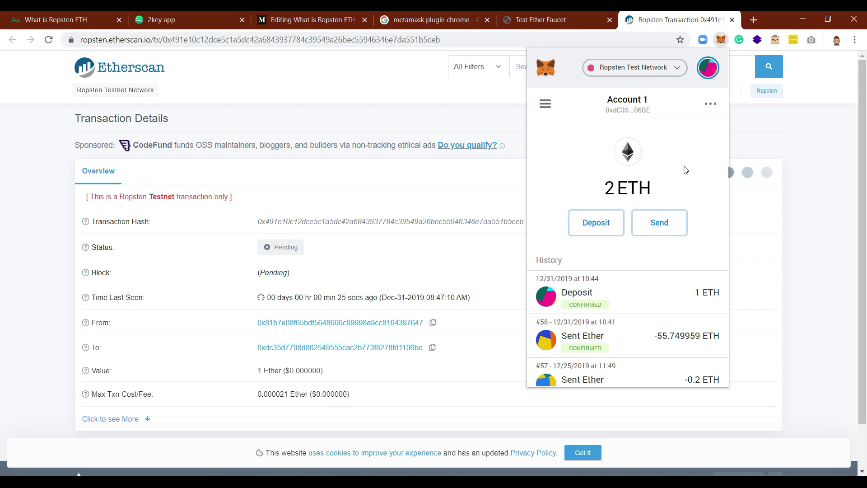
left_click(326, 21)
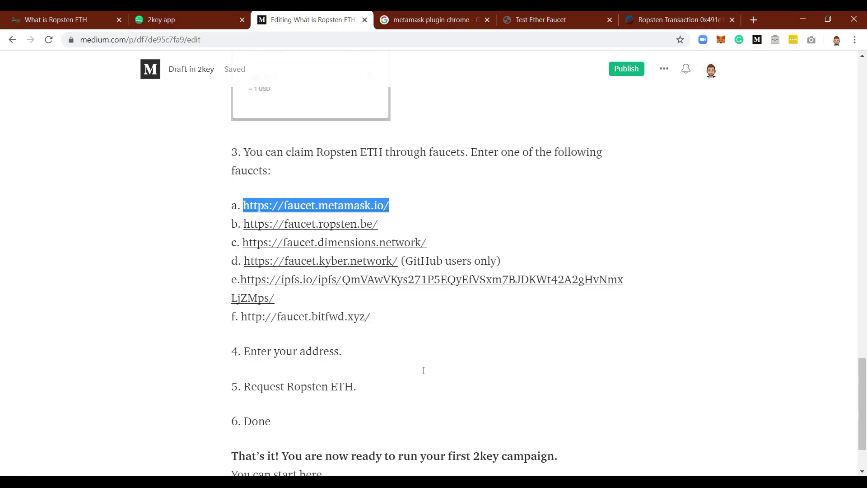